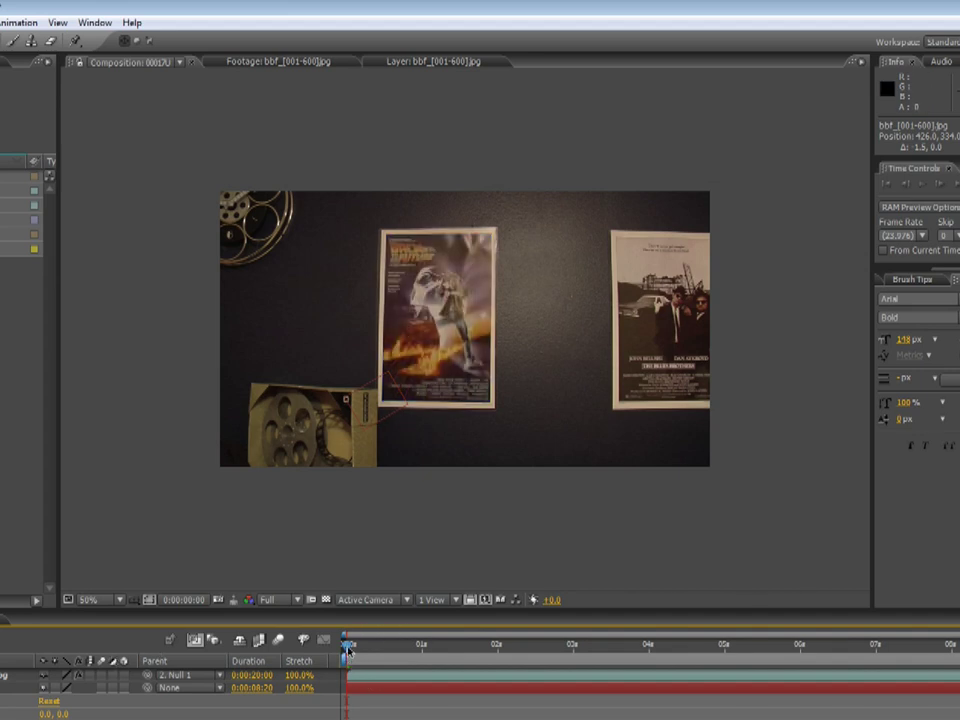
Scrub the timeline between about 2 and 5 seconds to check the light-burst stays on the poster.
{"action": "left_click_drag", "start_coordinate": [348, 652], "coordinate": [213, 622]}
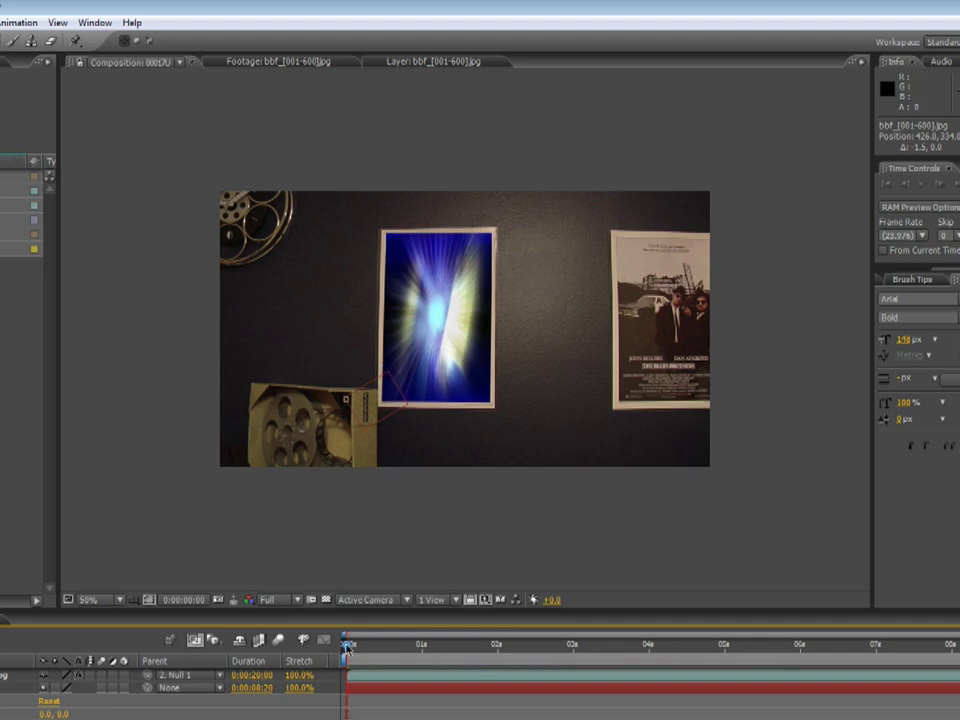
{"action": "left_click_drag", "start_coordinate": [347, 650], "coordinate": [921, 667]}
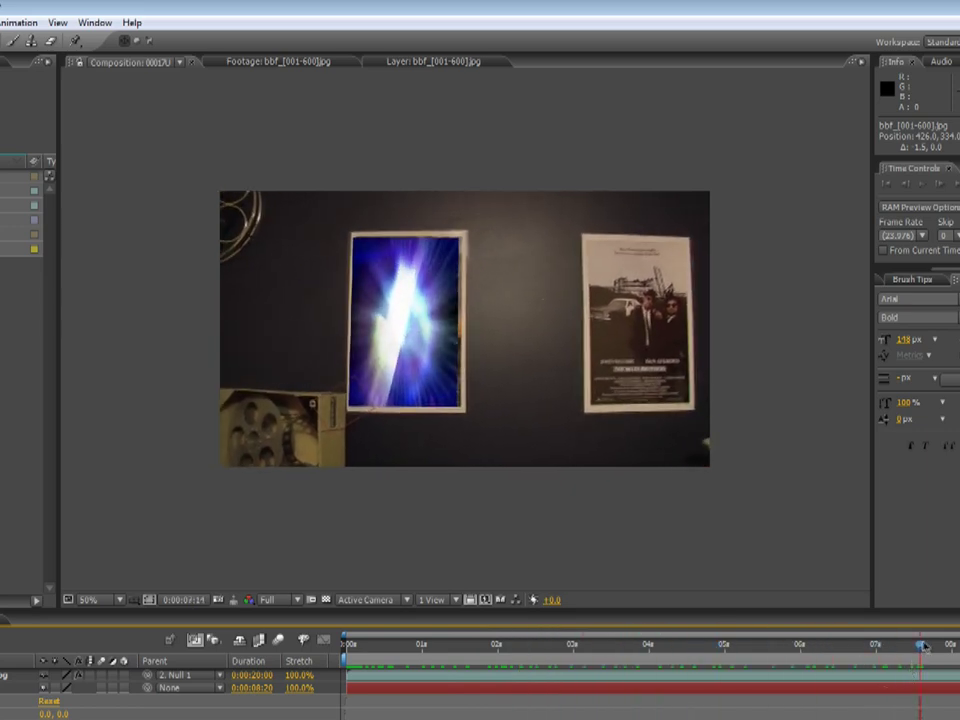
{"action": "left_click_drag", "start_coordinate": [922, 646], "coordinate": [303, 675]}
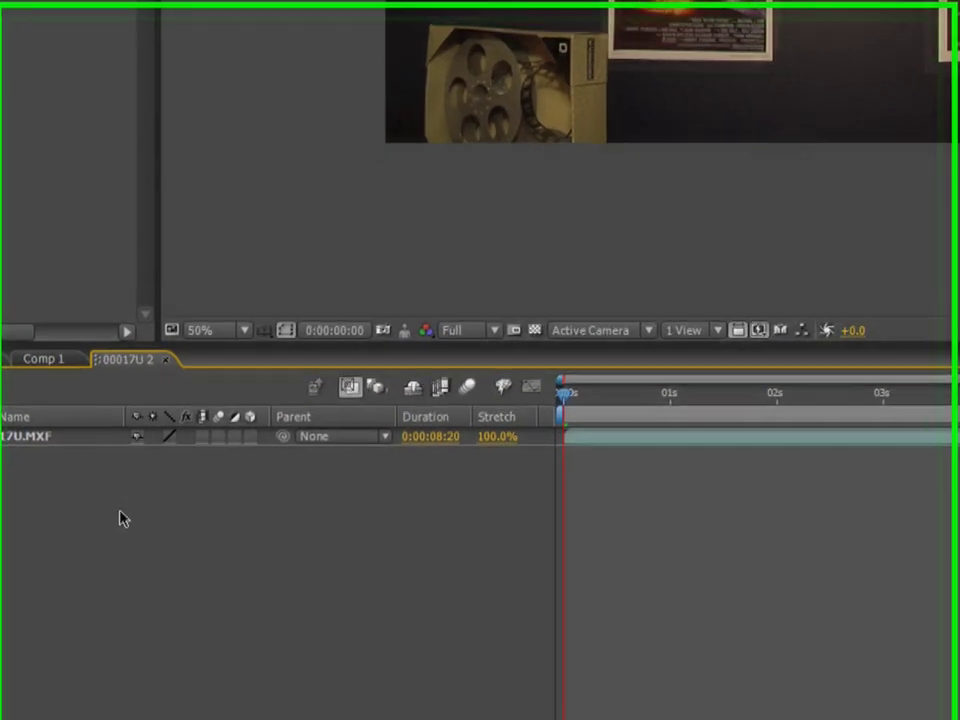
Add a null object above the 00017U.MXF clip and rename Null 4 to Tracking.
{"action": "right_click", "coordinate": [174, 575]}
{"action": "mouse_move", "coordinate": [245, 582]}
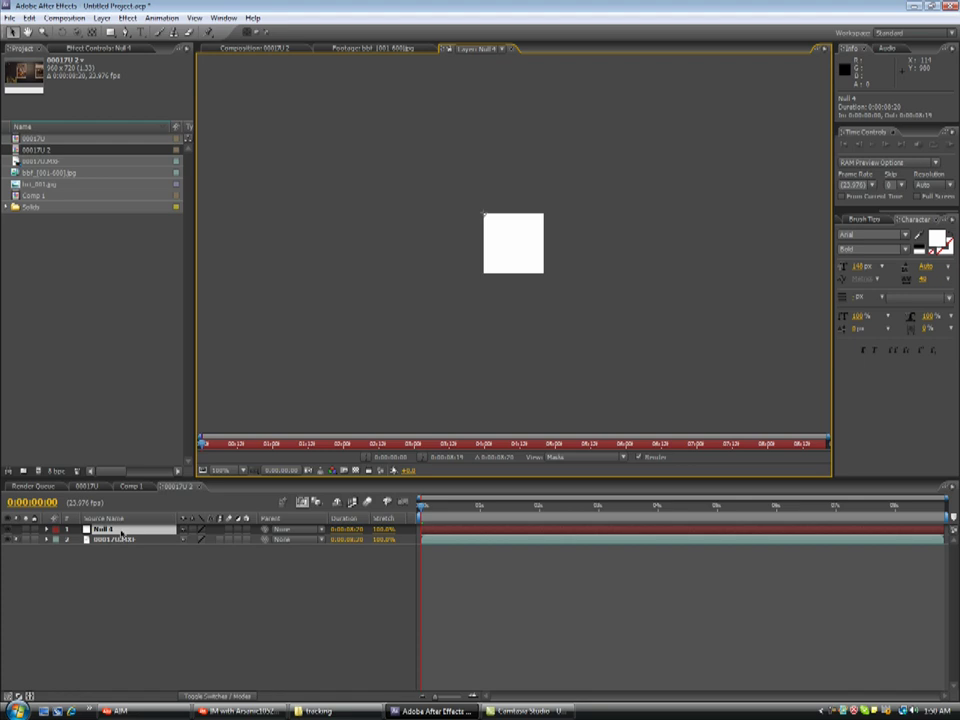
{"action": "right_click", "coordinate": [118, 532]}
{"action": "key", "text": "Escape"}
{"action": "key", "text": "Return"}
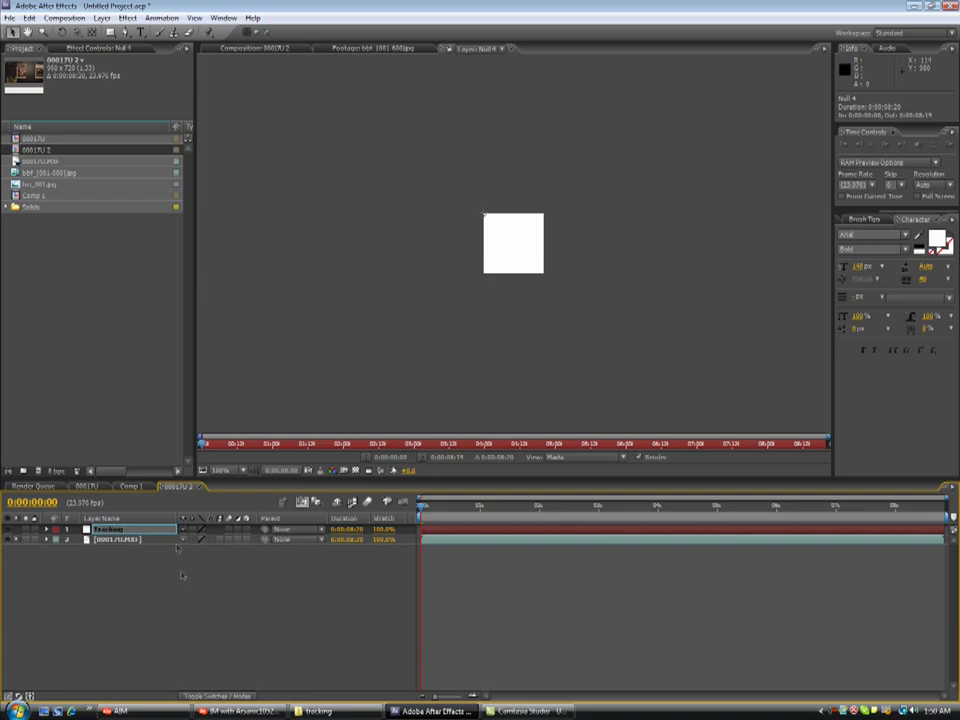
{"action": "key", "text": "Return"}
{"action": "double_click", "coordinate": [128, 540]}
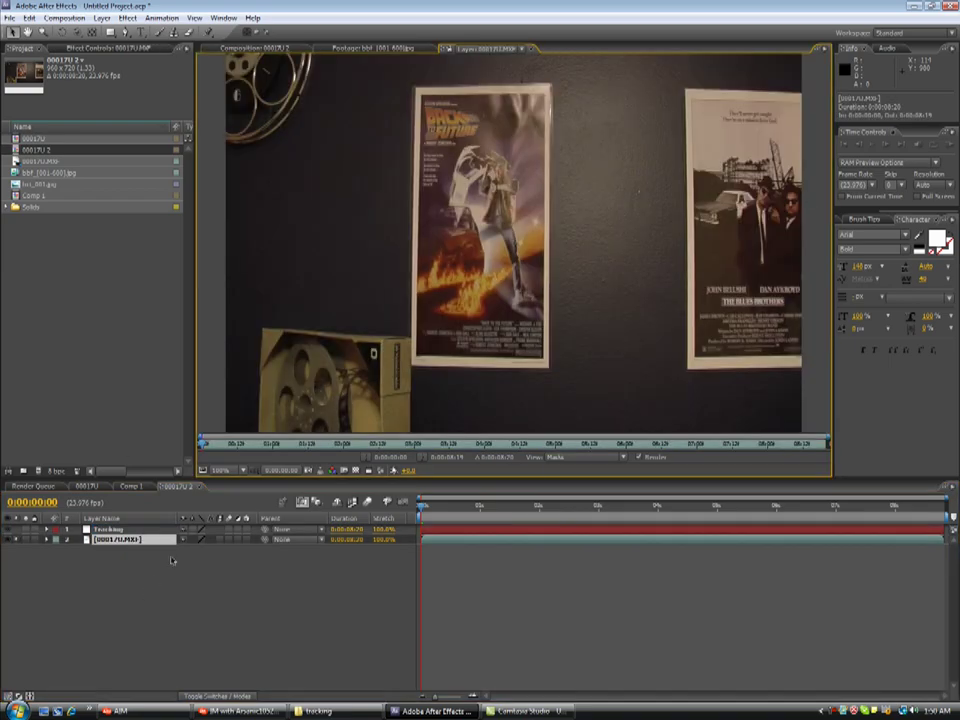
Start Track Motion on the 00017U.MXF footage with Rotation enabled alongside Position.
{"action": "scroll", "coordinate": [397, 350], "scroll_direction": "down", "scroll_amount": 1}
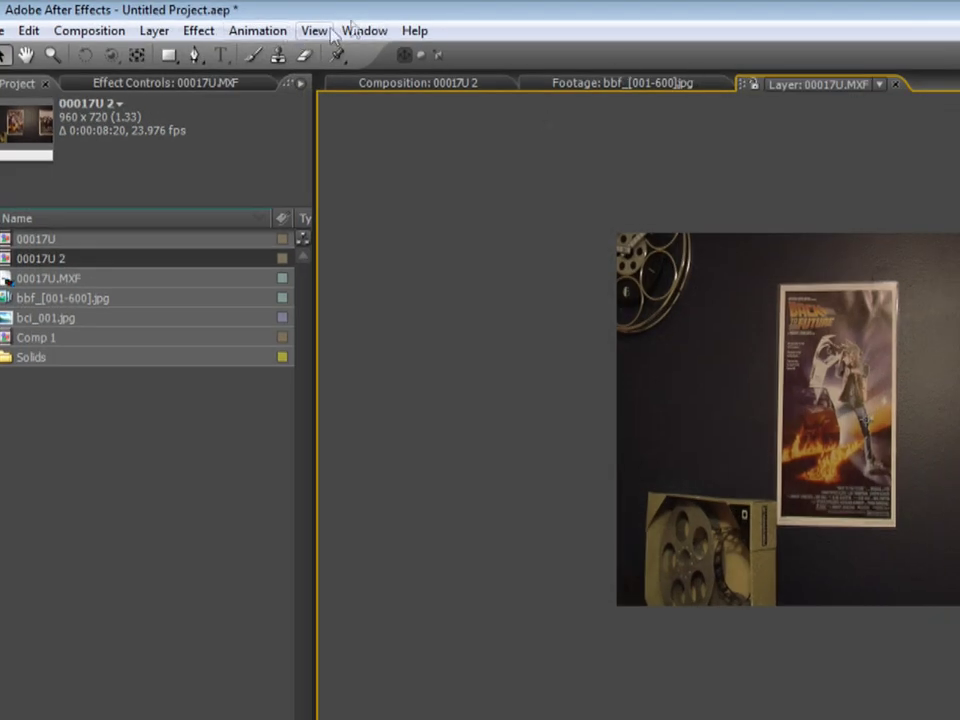
{"action": "left_click", "coordinate": [364, 30]}
{"action": "left_click", "coordinate": [536, 428]}
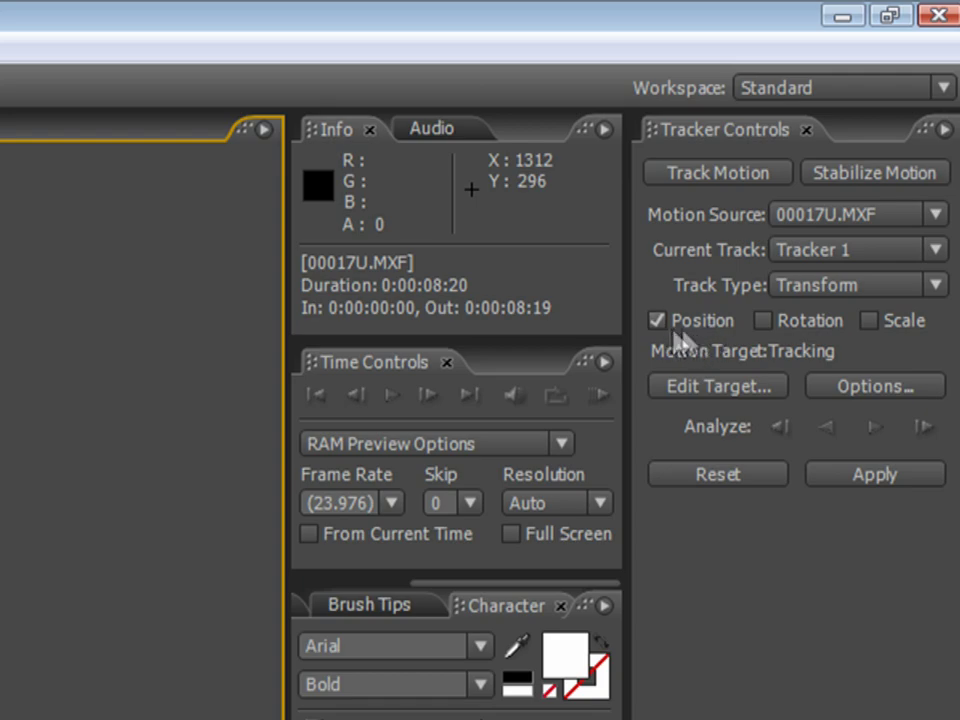
{"action": "left_click", "coordinate": [763, 324]}
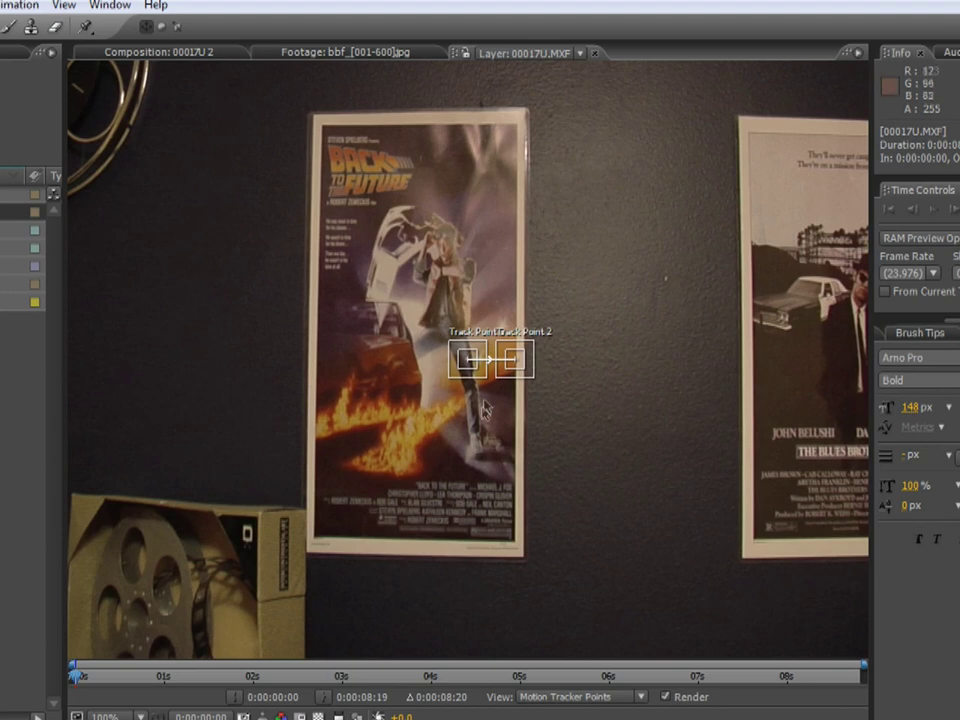
Set Track Point 1 on the film-reel box corner and Track Point 2 on the wall right of the poster.
{"action": "left_click_drag", "start_coordinate": [466, 366], "coordinate": [224, 266]}
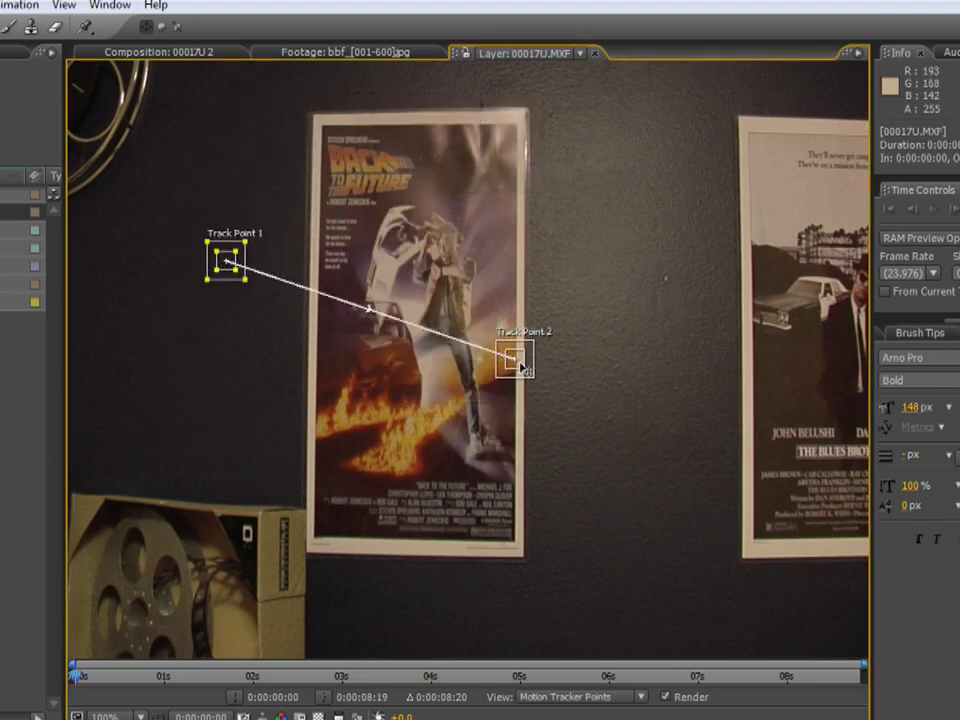
{"action": "left_click_drag", "start_coordinate": [521, 368], "coordinate": [595, 270]}
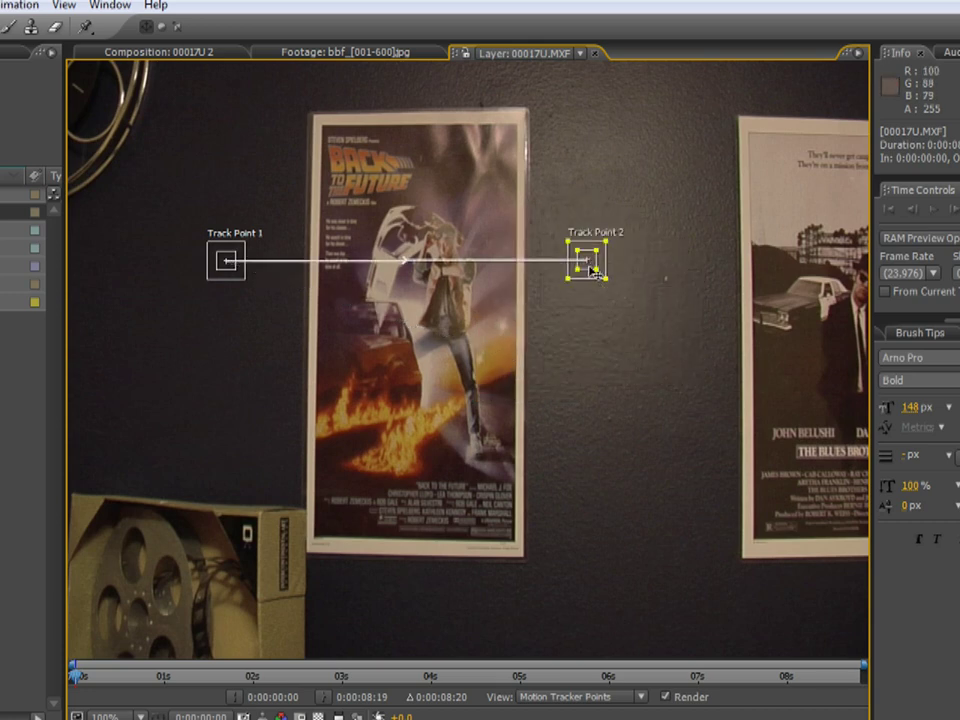
{"action": "left_click_drag", "start_coordinate": [588, 265], "coordinate": [671, 287]}
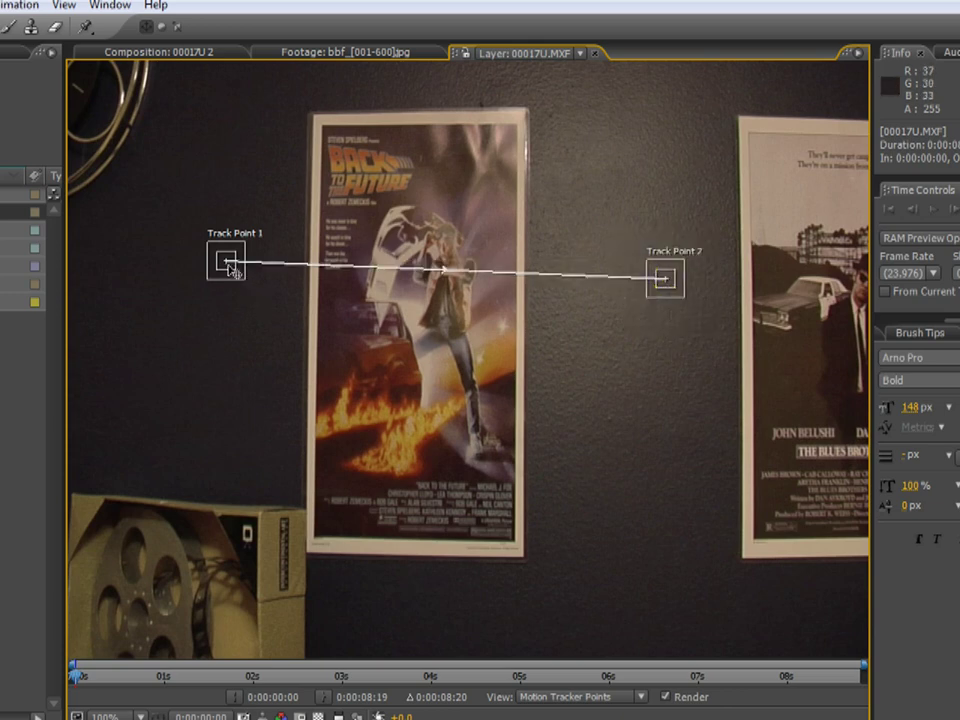
{"action": "left_click_drag", "start_coordinate": [230, 268], "coordinate": [252, 541]}
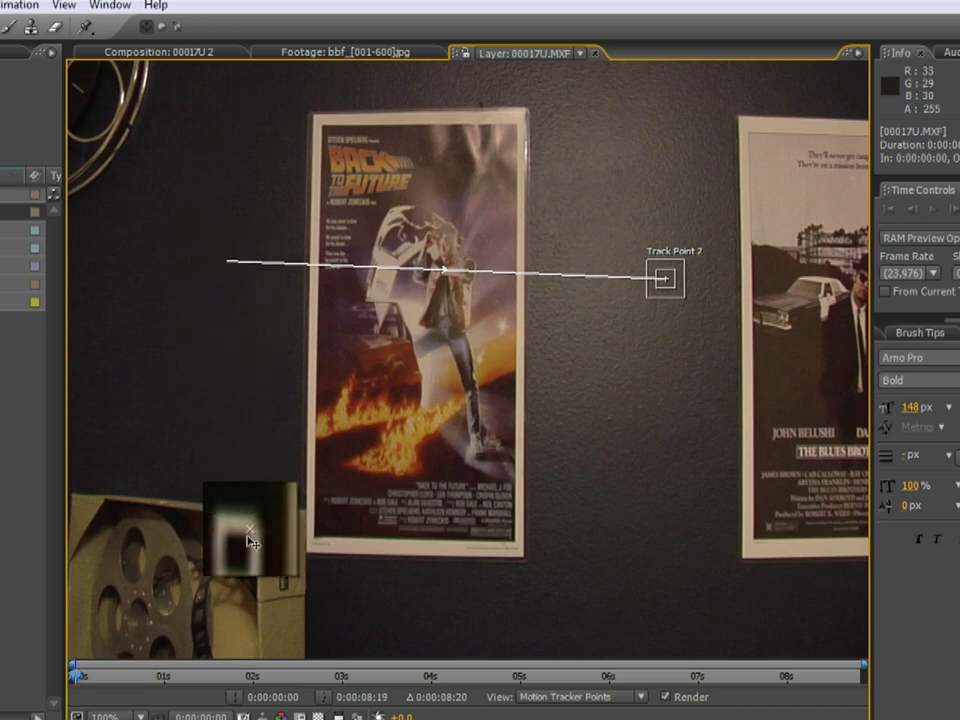
{"action": "left_click_drag", "start_coordinate": [252, 541], "coordinate": [251, 540]}
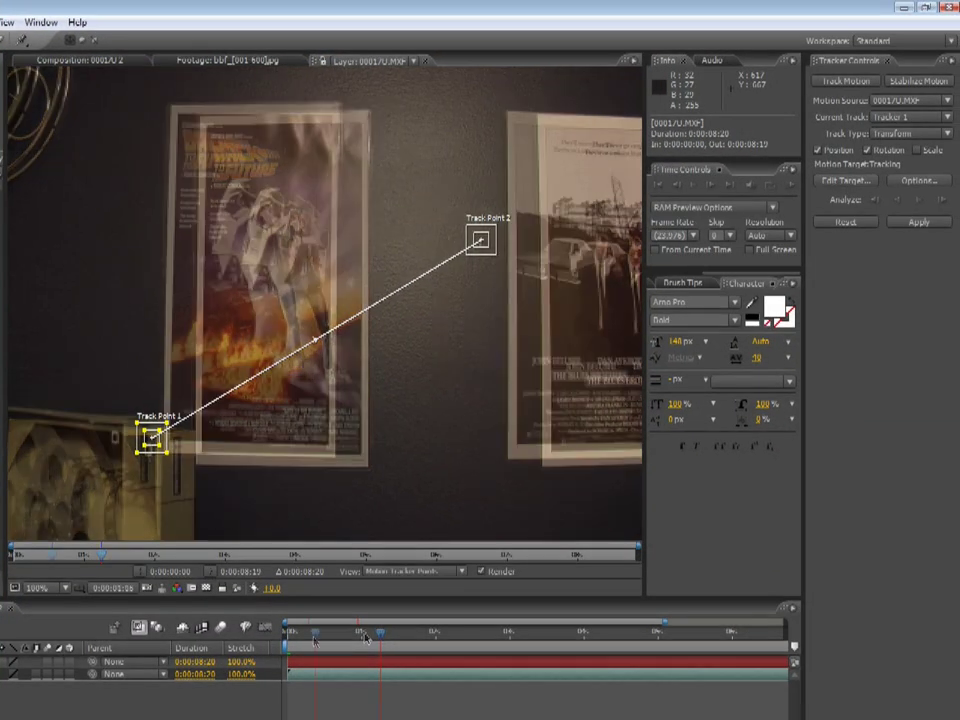
From the first frame, analyze both track points forward to 0:00:08:19, then scrub back to review.
{"action": "left_click_drag", "start_coordinate": [366, 637], "coordinate": [288, 640]}
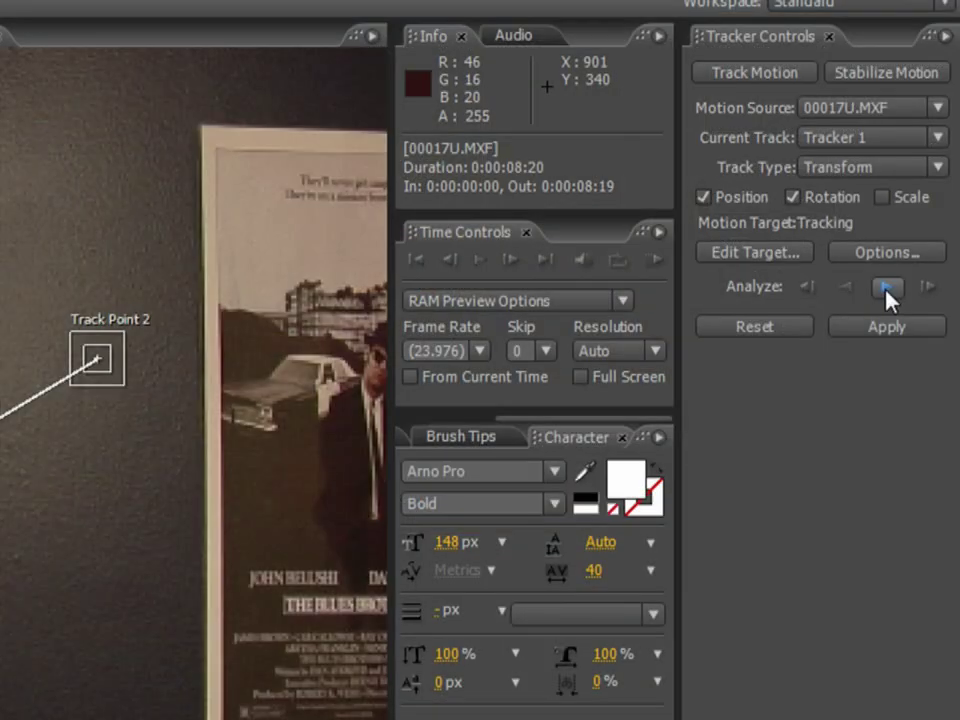
{"action": "left_click", "coordinate": [920, 202]}
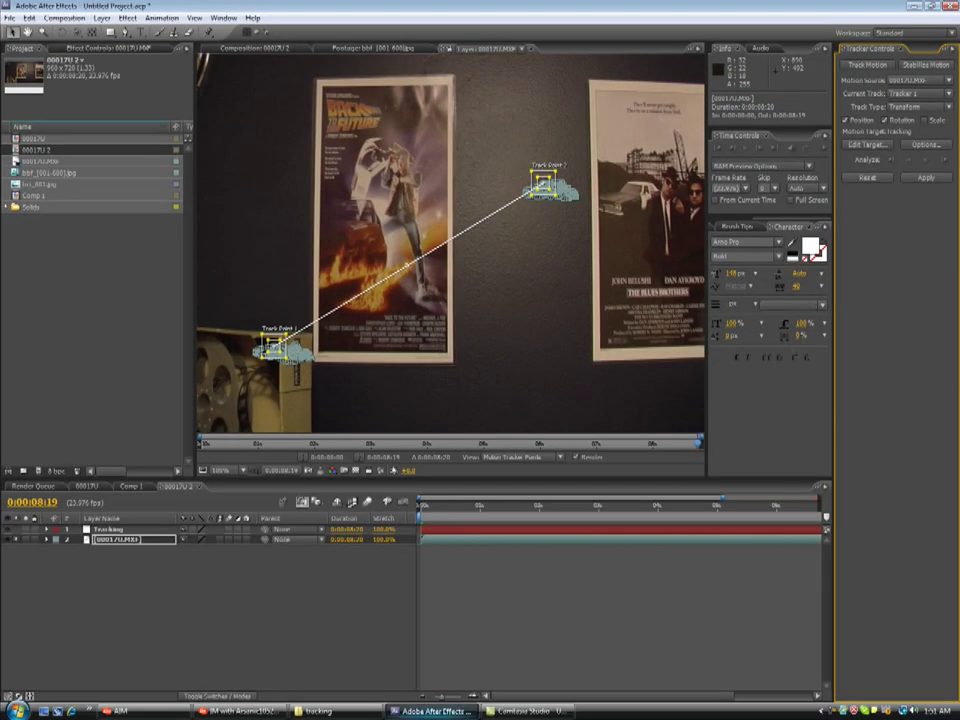
{"action": "left_click_drag", "start_coordinate": [720, 497], "coordinate": [585, 505]}
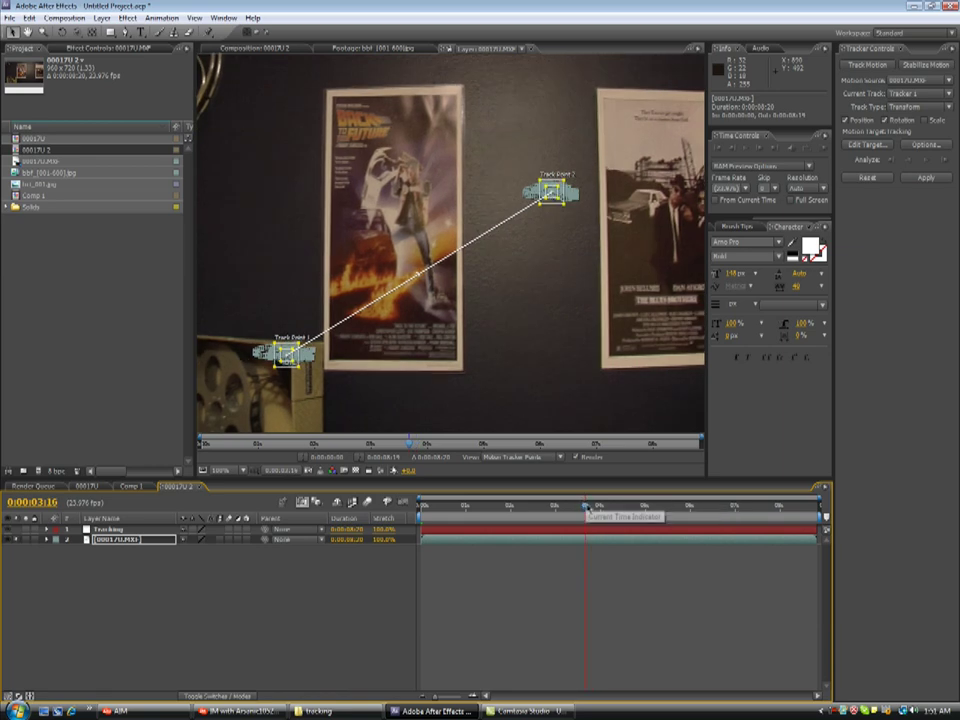
{"action": "left_click_drag", "start_coordinate": [586, 507], "coordinate": [421, 510]}
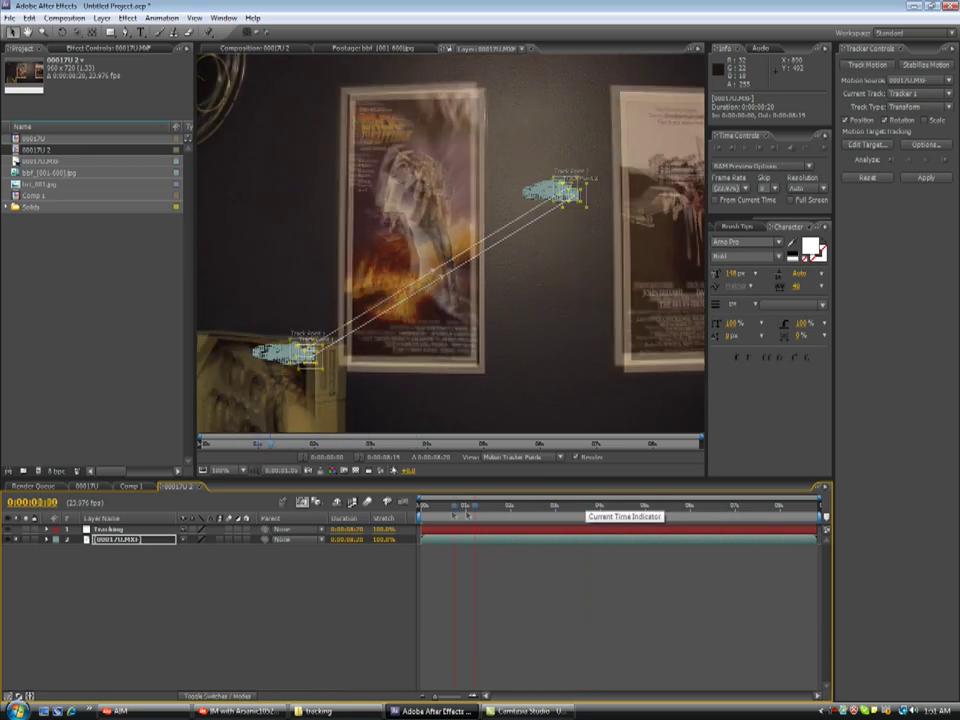
Set the tracker's target to the Tracking layer and apply the motion in X and Y.
{"action": "left_click", "coordinate": [216, 582]}
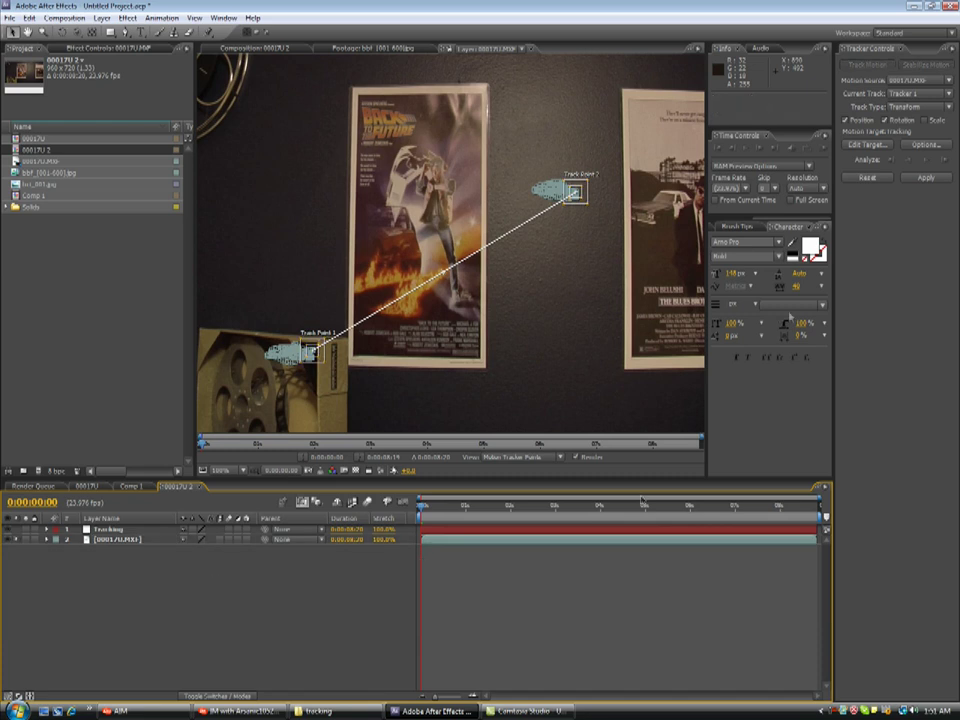
{"action": "left_click", "coordinate": [868, 145]}
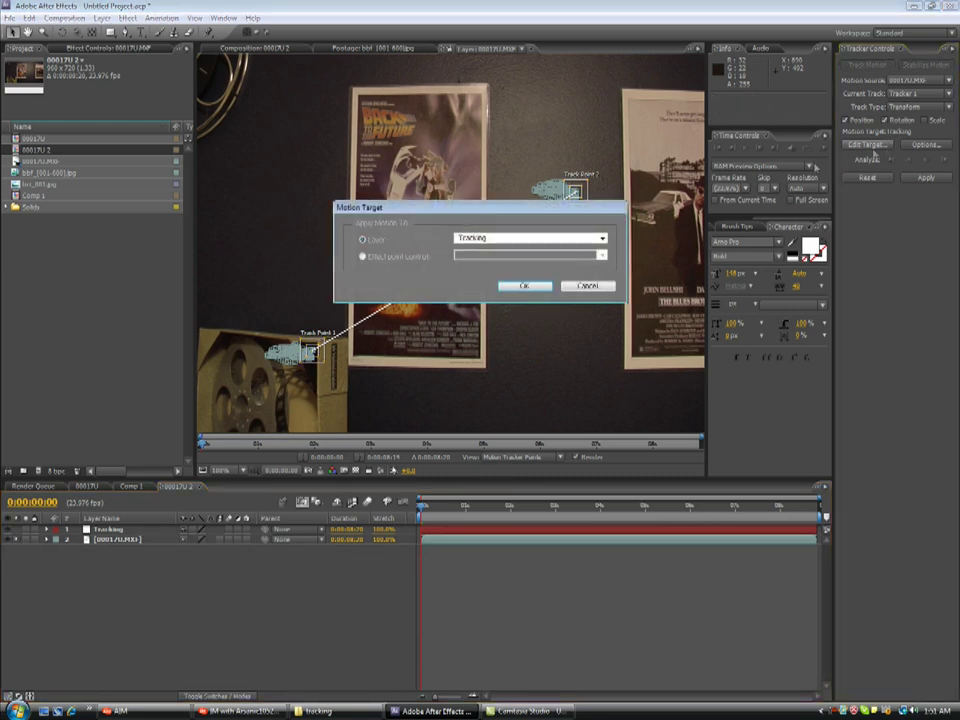
{"action": "left_click", "coordinate": [523, 238]}
{"action": "left_click", "coordinate": [527, 245]}
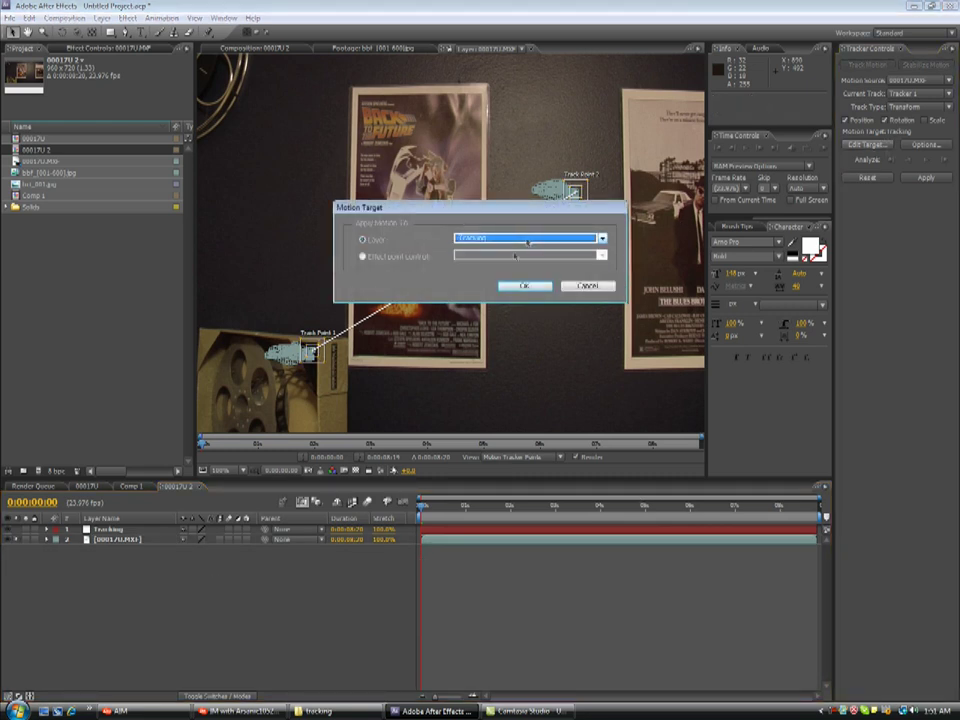
{"action": "left_click", "coordinate": [527, 287]}
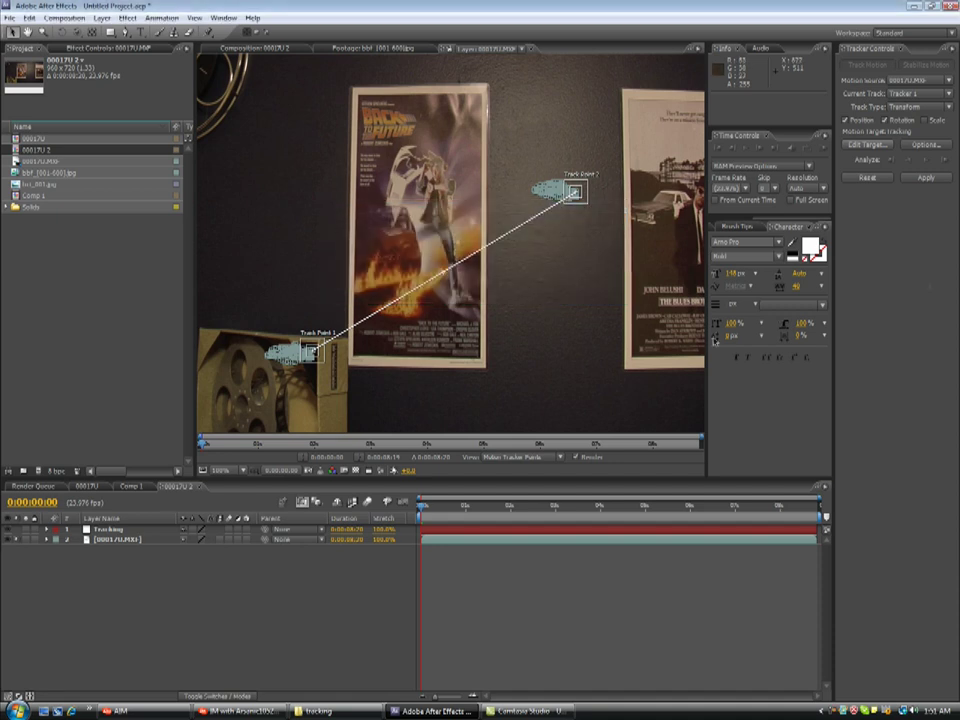
{"action": "left_click", "coordinate": [938, 181]}
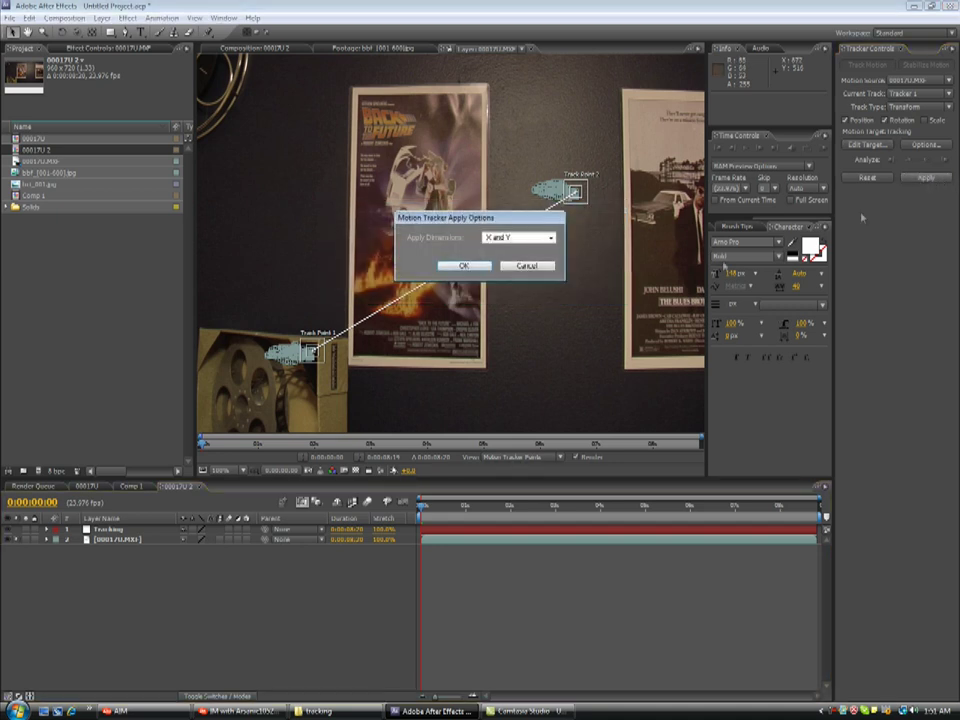
{"action": "left_click", "coordinate": [464, 266]}
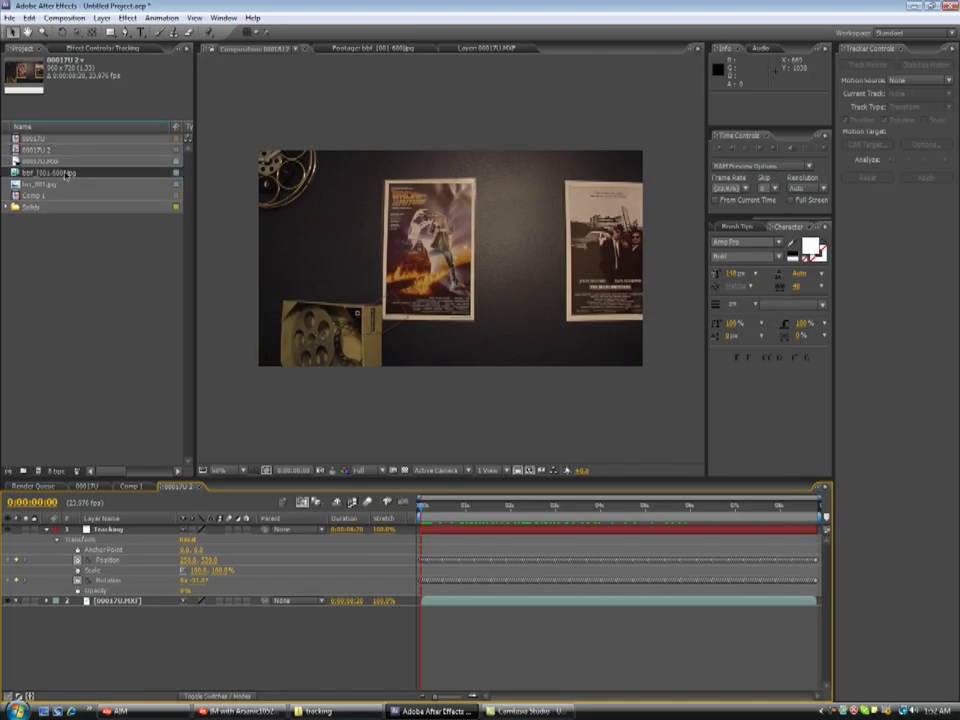
Place bbf_[001-600].jpg above Tracking, resize it to the poster's width and height, and scrub to check.
{"action": "left_click_drag", "start_coordinate": [65, 175], "coordinate": [172, 527]}
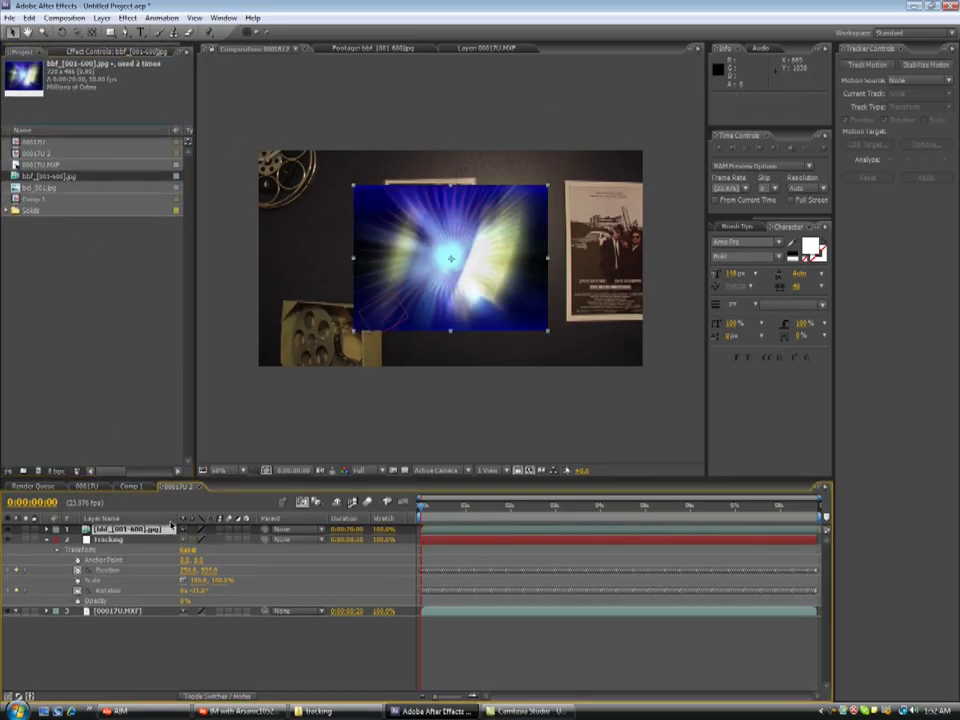
{"action": "left_click_drag", "start_coordinate": [548, 260], "coordinate": [461, 263]}
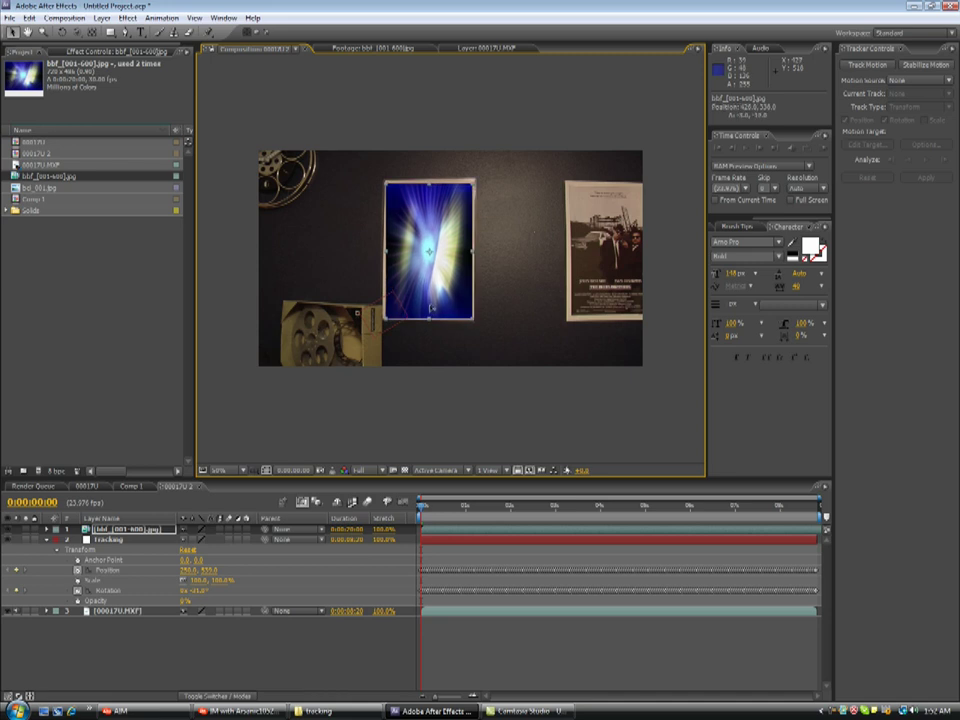
{"action": "left_click_drag", "start_coordinate": [431, 327], "coordinate": [431, 306]}
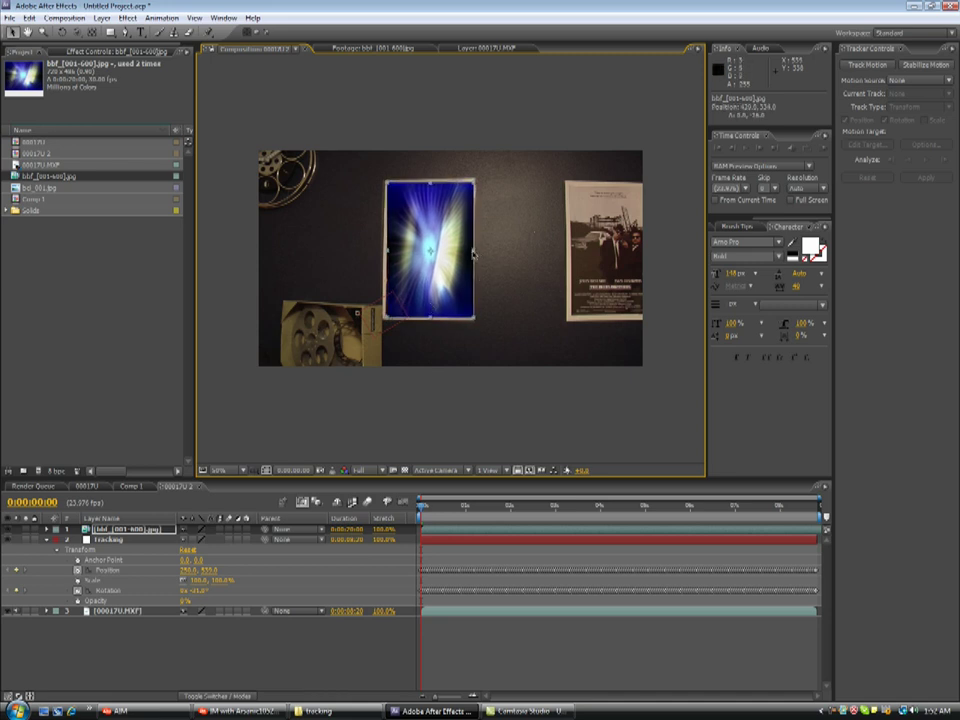
{"action": "left_click_drag", "start_coordinate": [474, 255], "coordinate": [471, 253]}
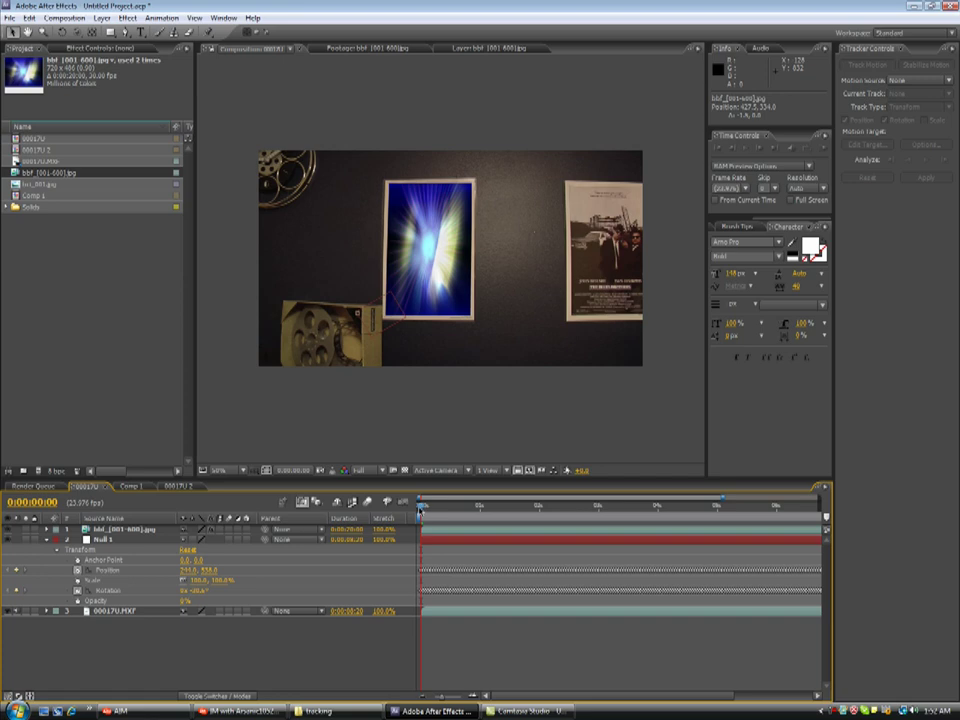
{"action": "left_click_drag", "start_coordinate": [420, 511], "coordinate": [595, 515]}
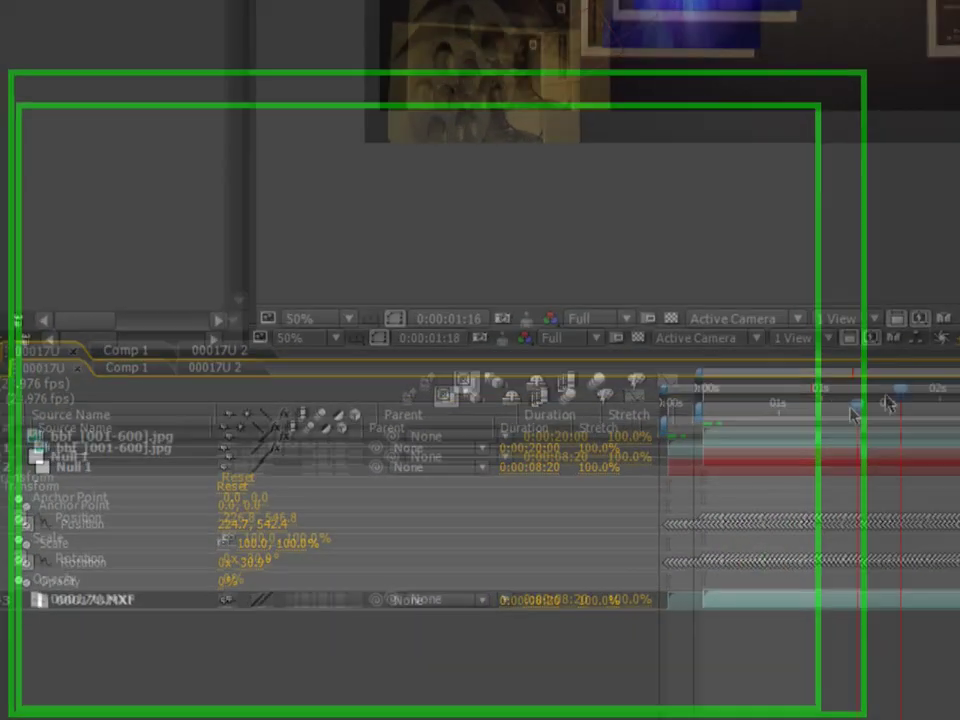
Set the bbf_[001-600].jpg layer's parent to 2. Null 1 from the start of the footage.
{"action": "left_click_drag", "start_coordinate": [827, 379], "coordinate": [705, 362]}
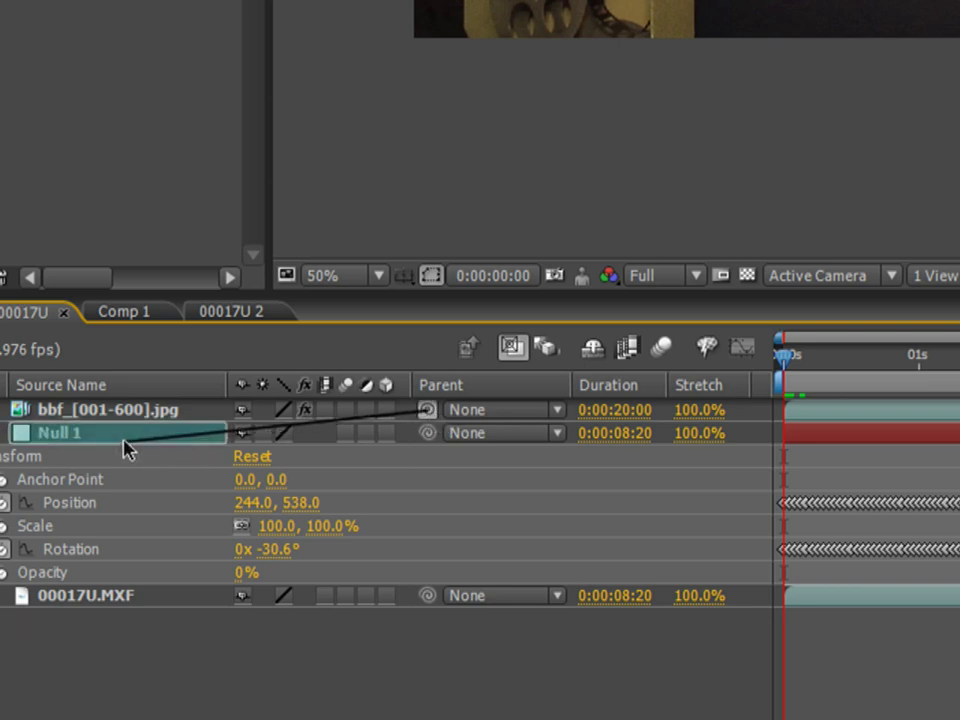
{"action": "left_click_drag", "start_coordinate": [100, 440], "coordinate": [362, 414]}
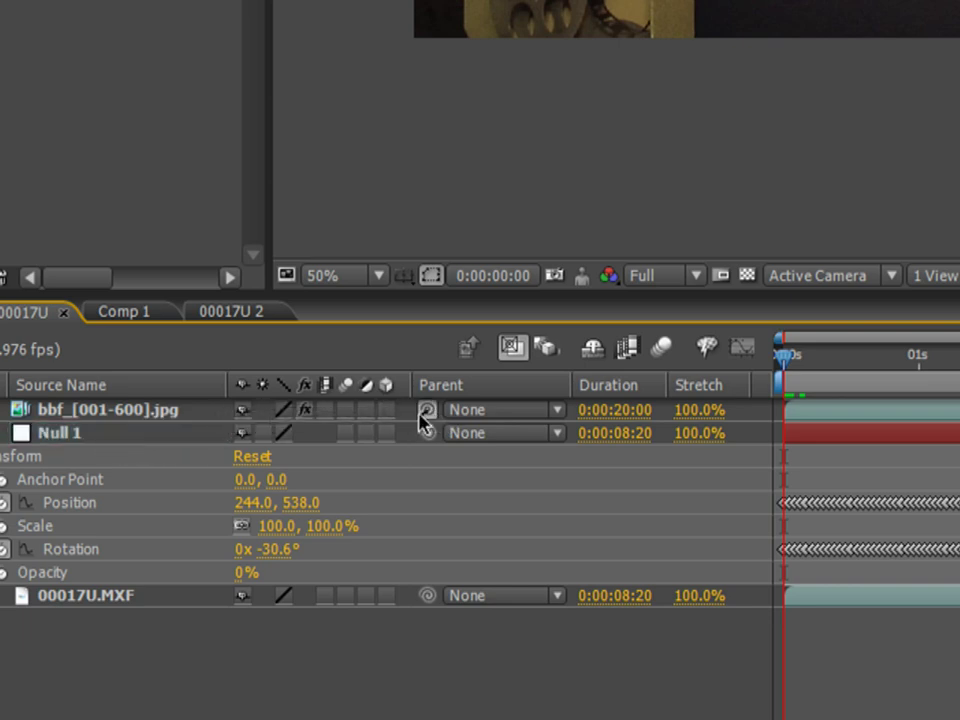
{"action": "left_click", "coordinate": [512, 418]}
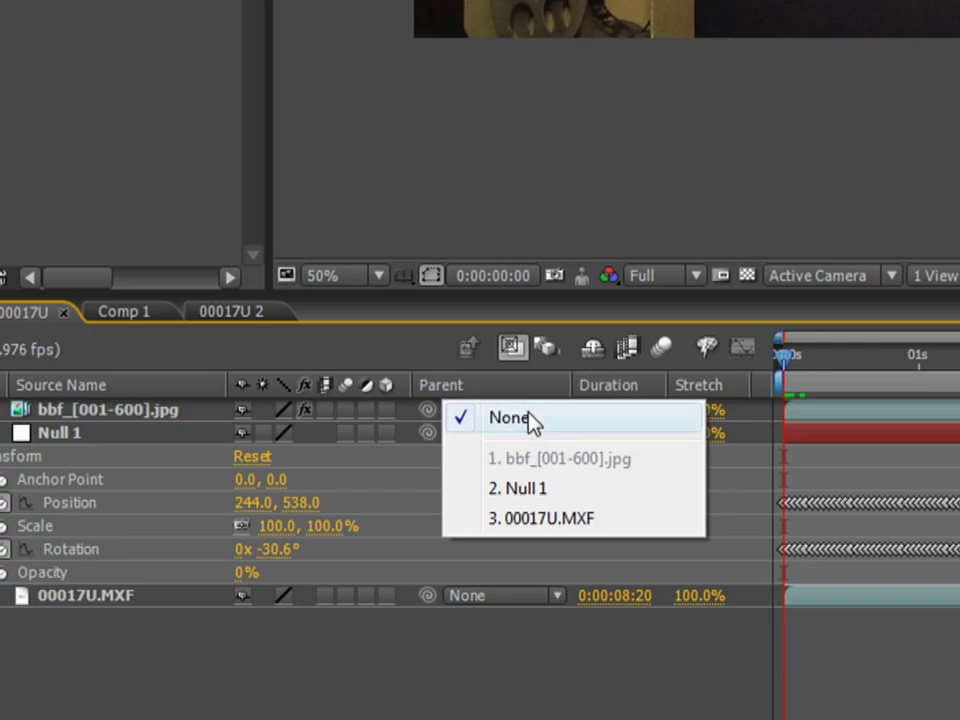
{"action": "left_click", "coordinate": [560, 488]}
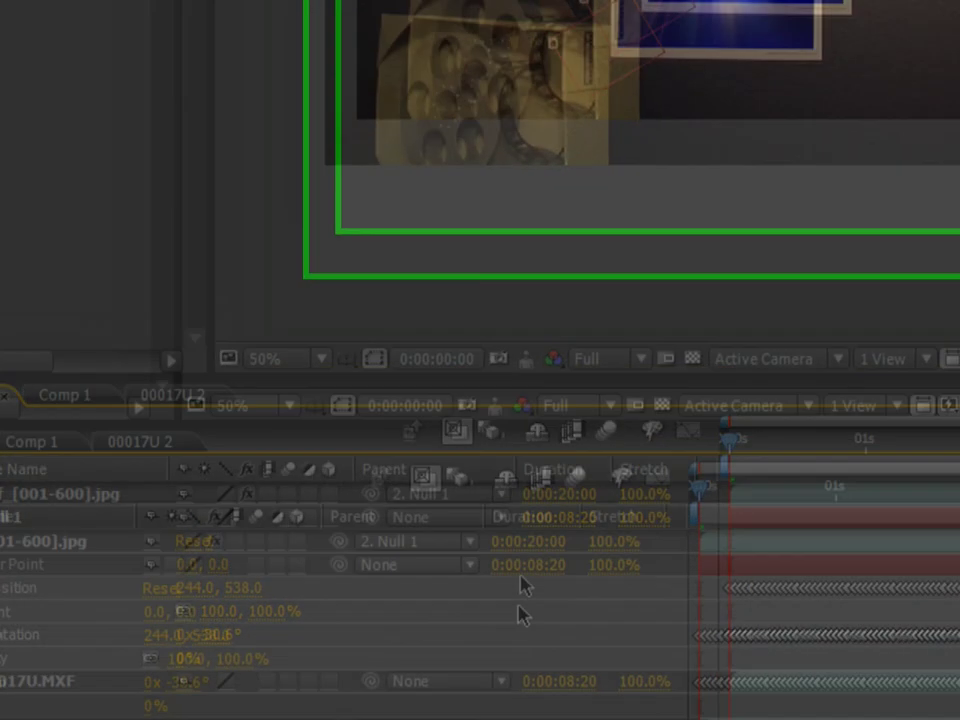